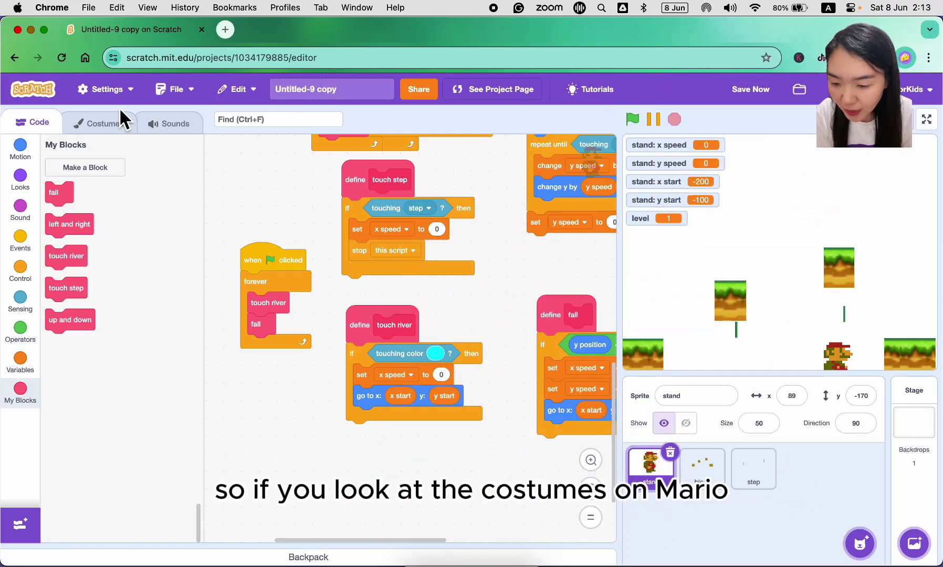
Step: Review Mario's walk1, walk2 and jump costumes
click(109, 125)
click(51, 236)
click(47, 291)
click(48, 361)
Step: Back in Code, place a 'when green flag clicked' block on the canvas
click(33, 123)
scroll(327, 376, down, 3)
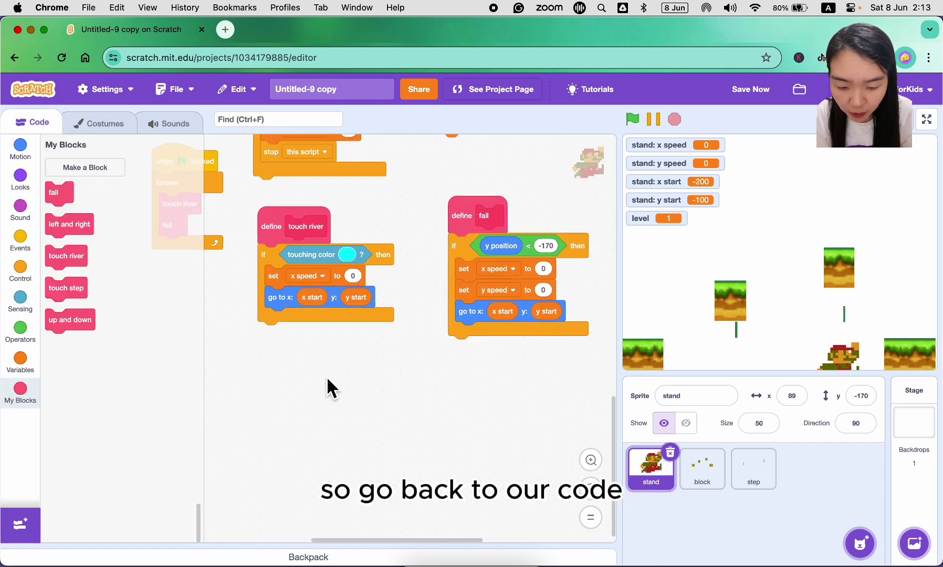
click(18, 243)
drag(296, 372, 292, 368)
scroll(292, 369, down, 2)
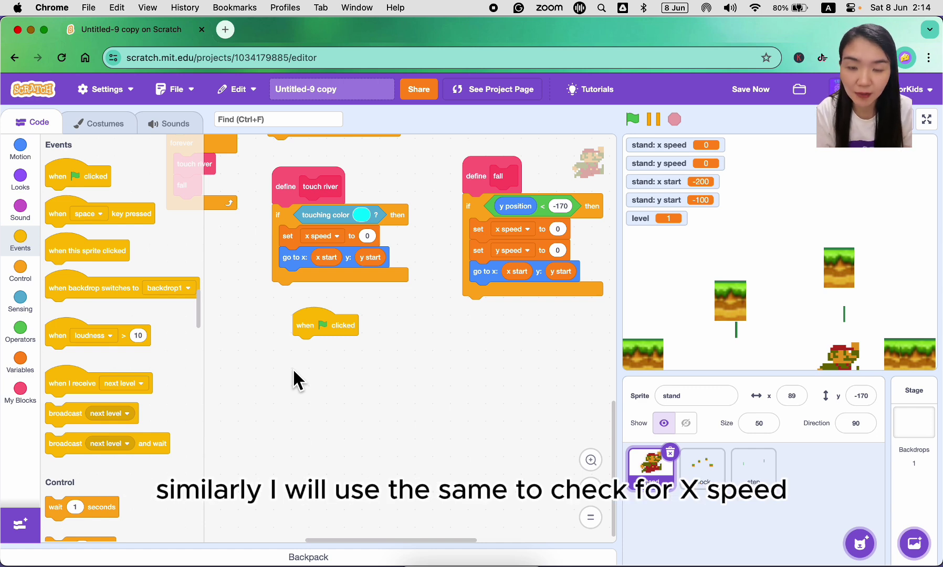
Step: Under the green-flag hat, add an if-else testing not (y speed = 0) to switch to jump
click(20, 271)
drag(63, 390, 312, 347)
click(20, 332)
scroll(97, 405, down, 5)
drag(64, 272, 435, 349)
drag(85, 207, 480, 361)
click(20, 362)
mouse_move(284, 323)
mouse_down()
mouse_move(453, 356)
mouse_move(329, 350)
mouse_up()
click(20, 180)
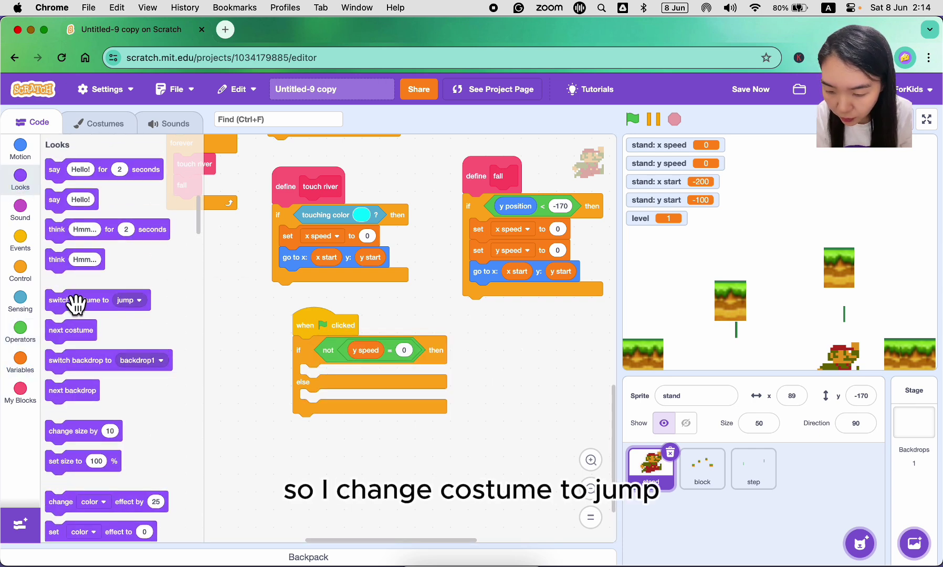
drag(73, 302, 328, 378)
scroll(342, 434, down, 2)
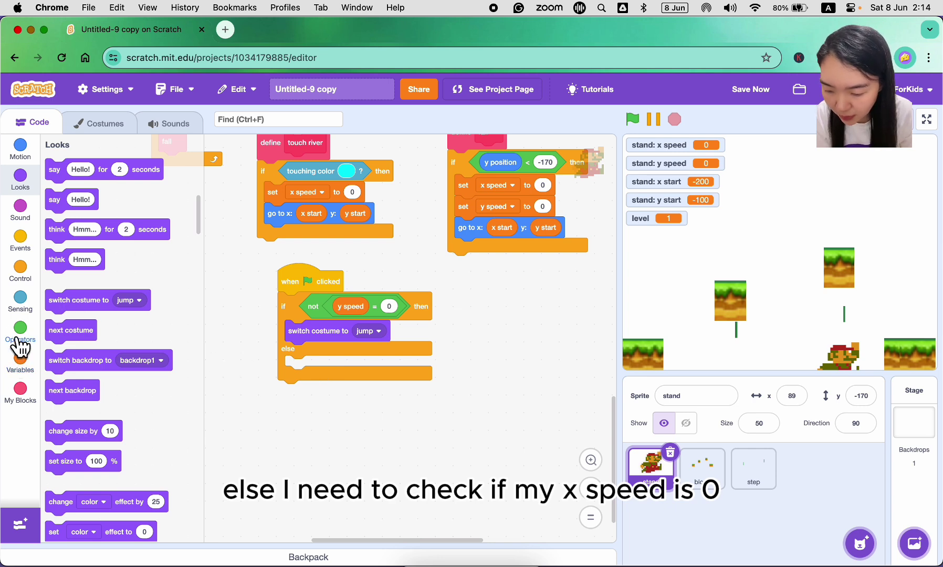
Step: Build a second if-else with the condition not (x speed = 0)
click(20, 271)
drag(55, 369, 334, 442)
click(20, 361)
click(20, 332)
drag(69, 440, 455, 441)
drag(55, 350, 465, 427)
click(20, 361)
mouse_move(81, 214)
mouse_down()
mouse_move(449, 433)
mouse_move(464, 431)
mouse_move(346, 427)
mouse_up()
Step: Fill its if branch with walk1, wait 0.1, walk2, wait 0.1
click(20, 181)
drag(63, 284, 316, 435)
click(393, 432)
click(373, 506)
click(20, 271)
scroll(74, 295, up, 5)
scroll(95, 391, down, 1)
drag(102, 398, 361, 453)
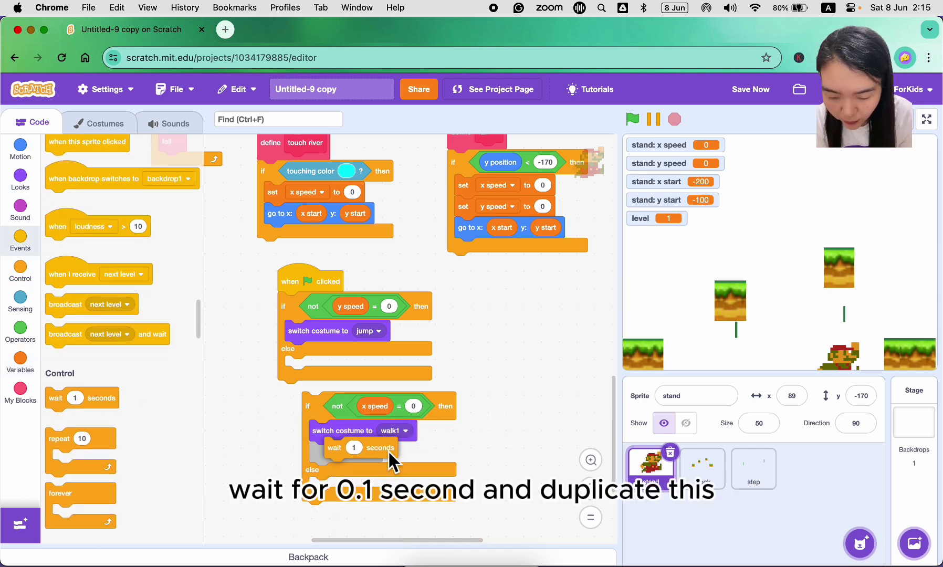
text(0.)
right_click(321, 444)
click(354, 445)
click(325, 477)
click(404, 473)
click(401, 419)
scroll(398, 450, down, 3)
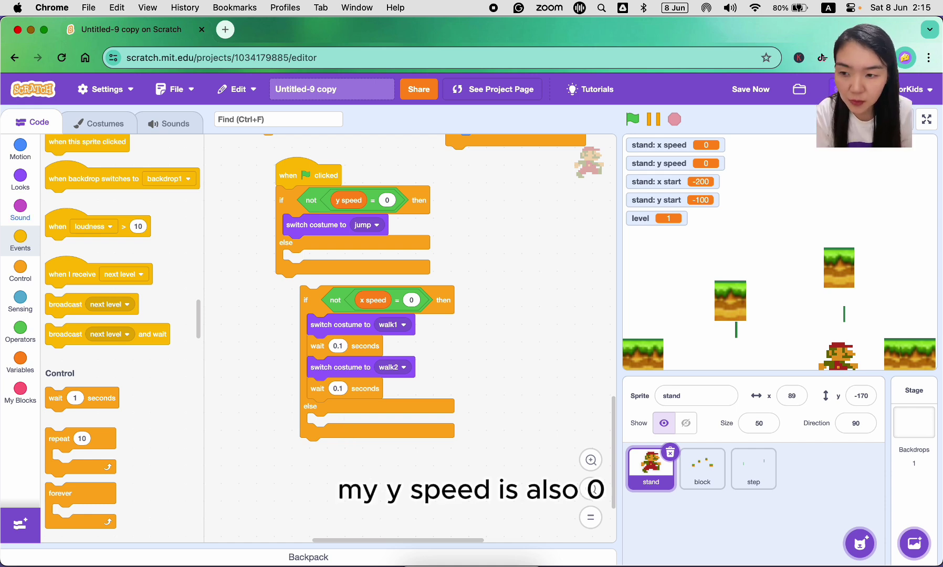
Step: Put 'switch costume to stand' in the inner else and nest it in the outer else
click(20, 181)
mouse_move(74, 302)
mouse_down()
mouse_move(320, 476)
mouse_move(390, 435)
mouse_up()
click(387, 424)
click(371, 456)
drag(310, 324, 302, 289)
drag(309, 188, 373, 205)
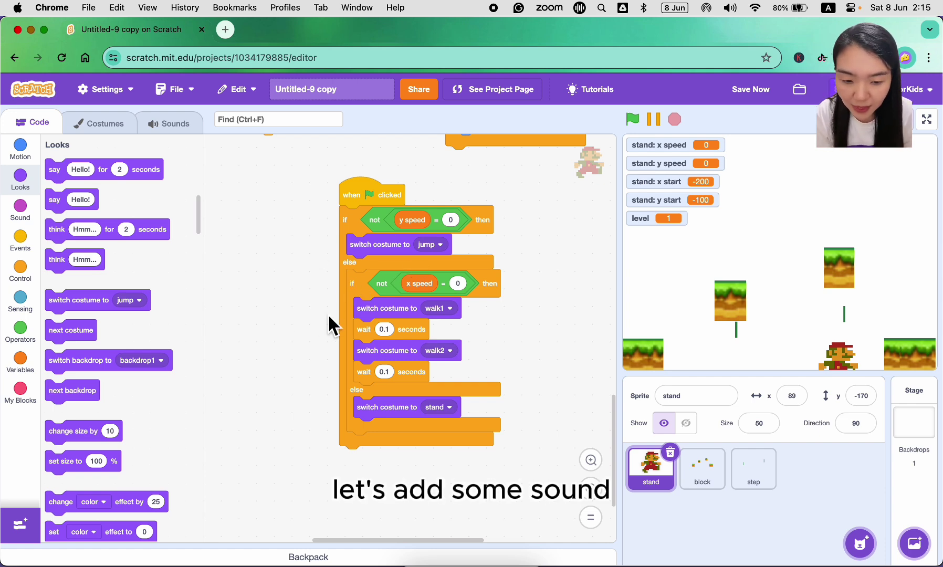
Step: After checking the sounds, start a second green-flag script with a forever loop
click(169, 123)
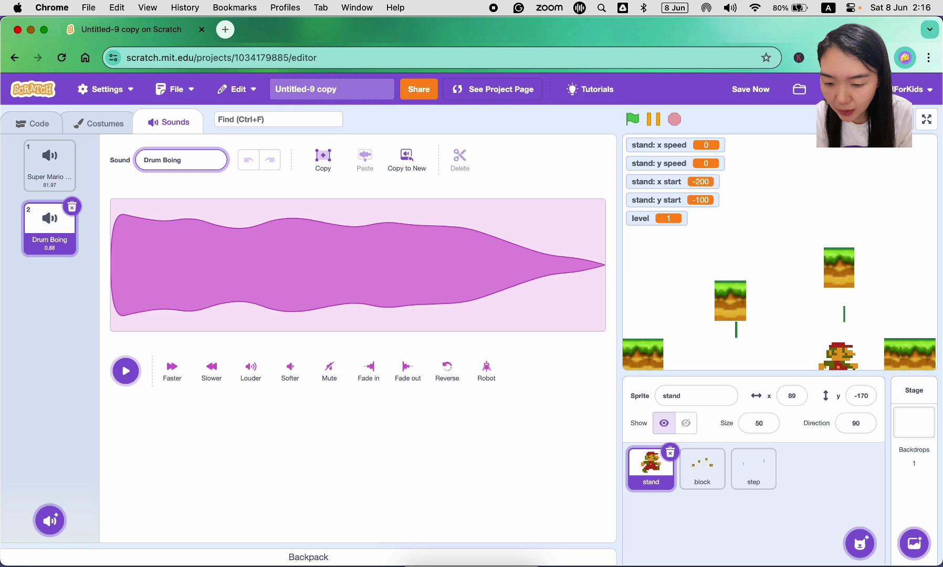
click(45, 125)
click(19, 239)
drag(64, 179, 256, 197)
click(20, 271)
mouse_move(87, 328)
mouse_down()
mouse_move(270, 298)
mouse_move(279, 236)
mouse_up()
Step: Put 'play sound Super Mario Bros until done' inside the forever loop
click(20, 209)
mouse_move(59, 171)
mouse_down()
mouse_move(225, 284)
mouse_move(271, 249)
mouse_up()
click(317, 241)
click(302, 274)
drag(376, 210, 435, 285)
scroll(300, 327, down, 2)
scroll(330, 337, down, 1)
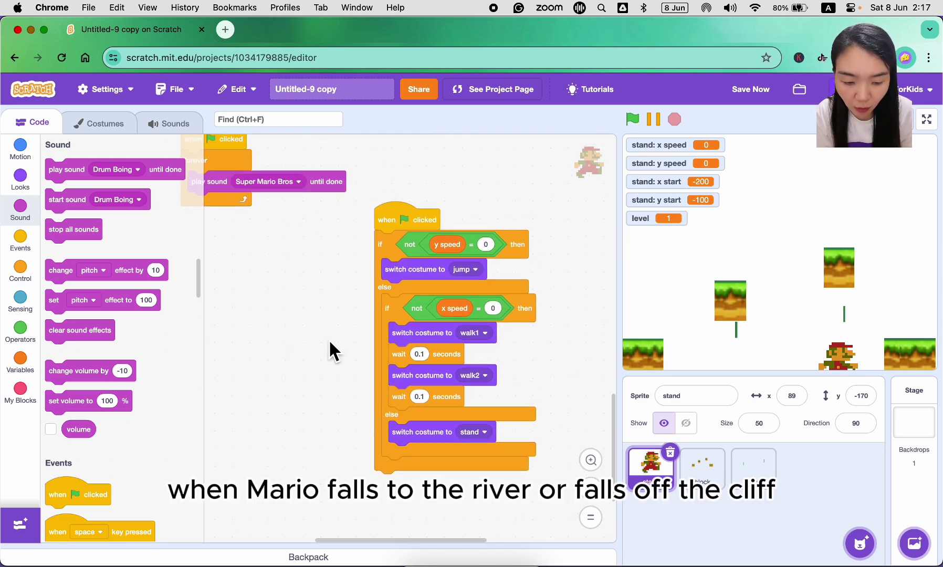
scroll(329, 359, down, 3)
scroll(330, 359, right, 3)
scroll(325, 347, up, 5)
scroll(325, 347, left, 3)
scroll(325, 346, up, 1)
scroll(324, 345, right, 4)
scroll(324, 345, up, 1)
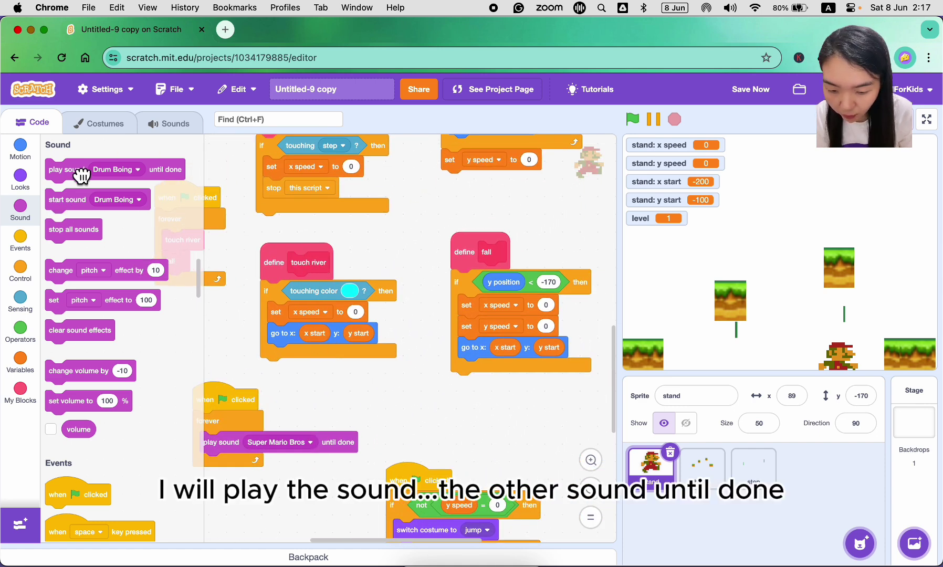
Step: Drop a Drum Boing play-until-done block into each of touch river, fall and touch step
drag(77, 170, 300, 329)
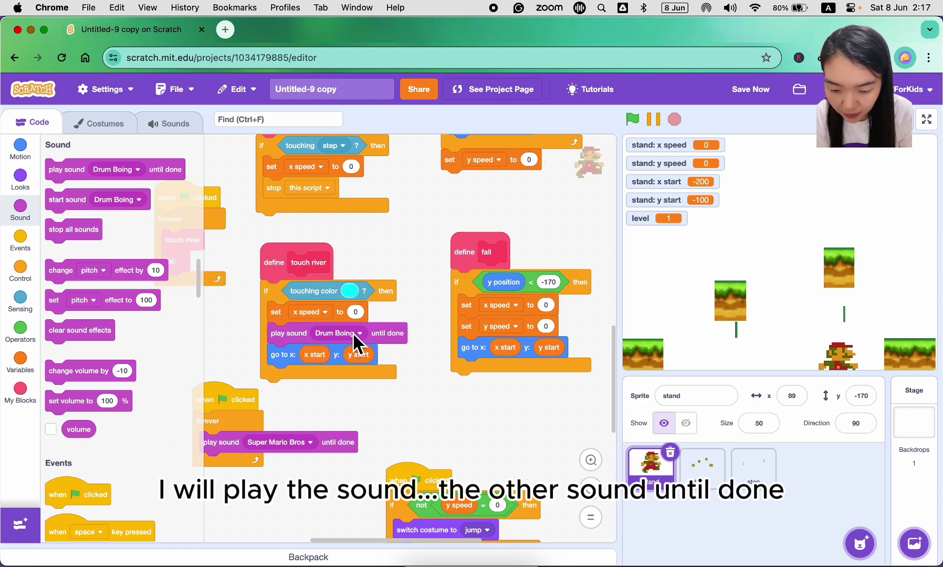
drag(74, 170, 460, 369)
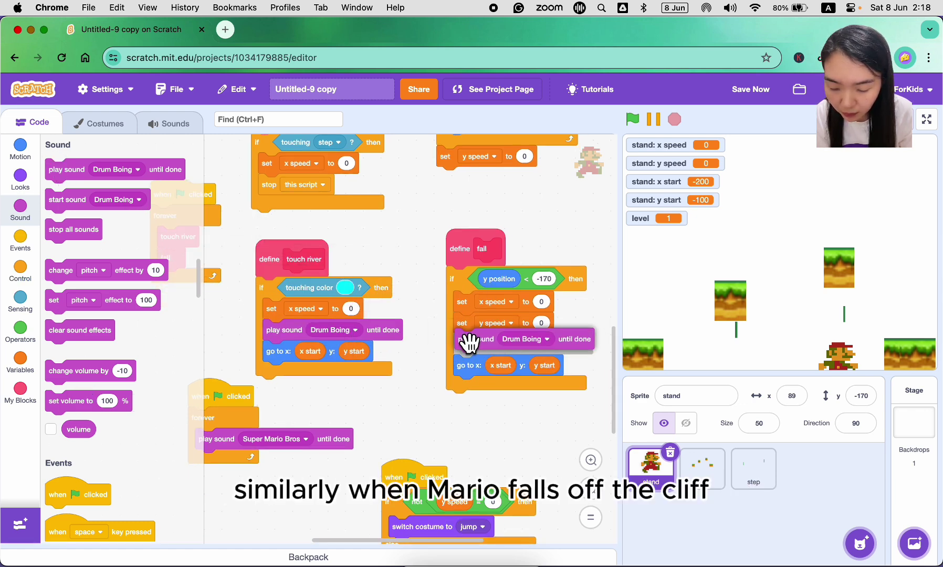
mouse_move(77, 170)
mouse_down()
mouse_move(409, 318)
mouse_move(372, 298)
mouse_up()
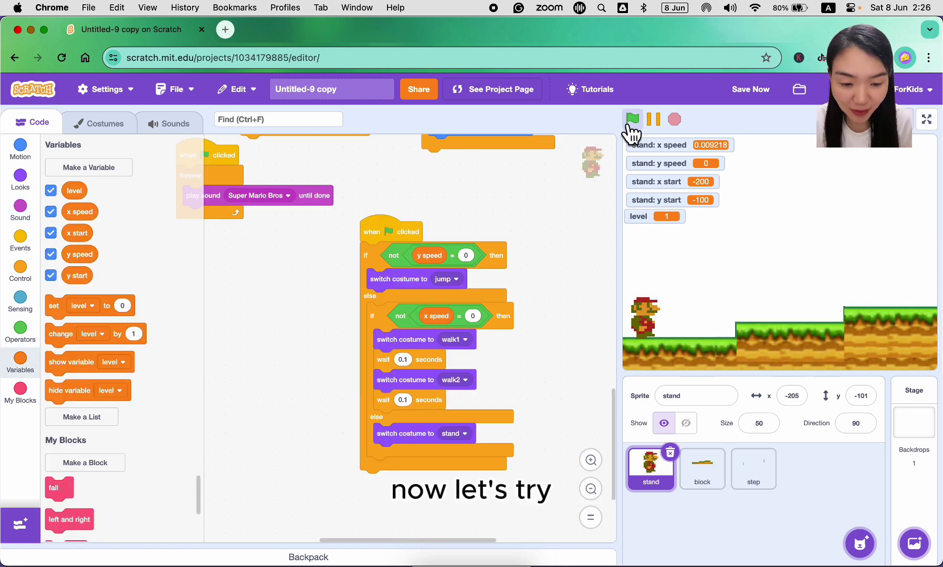
Step: Test-run the game with the green flag, then stop it
click(633, 121)
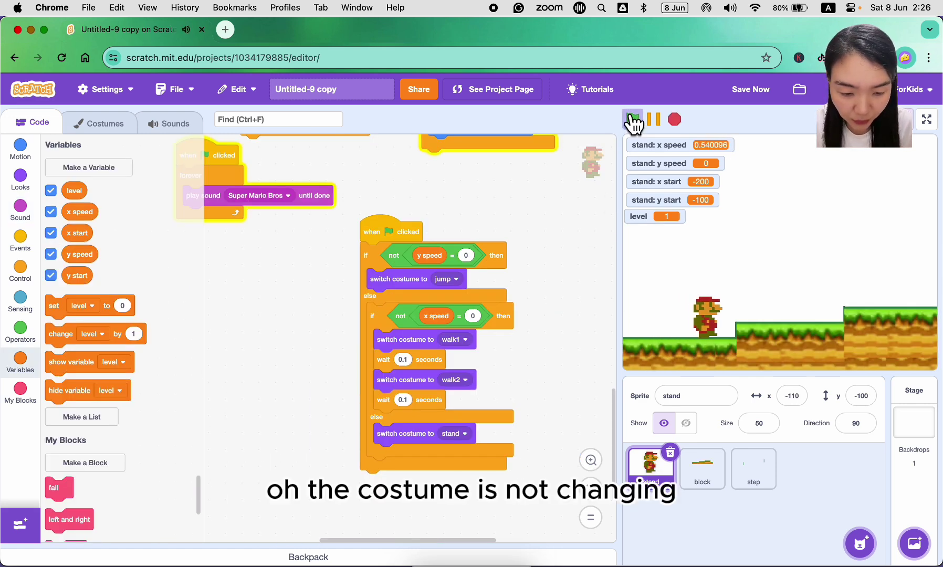
click(673, 121)
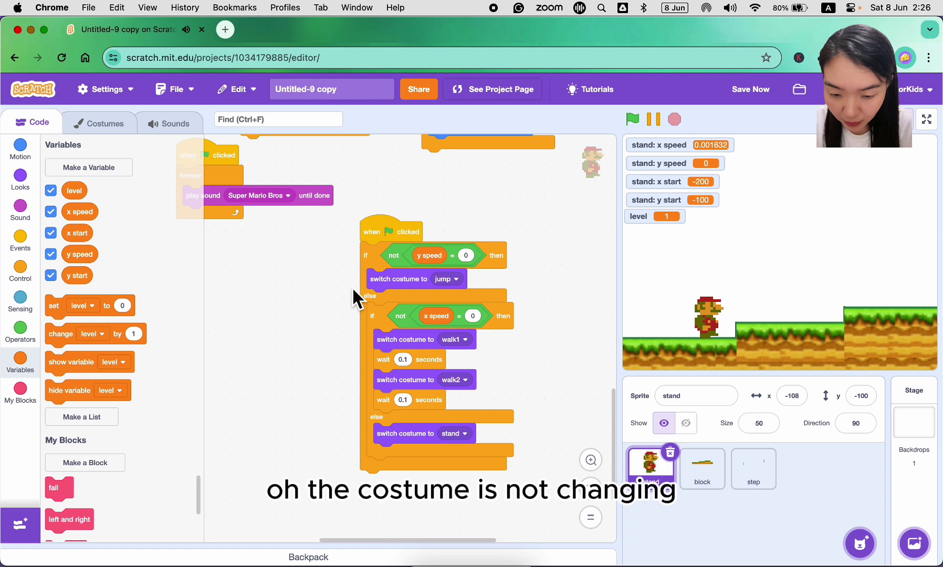
scroll(350, 285, down, 1)
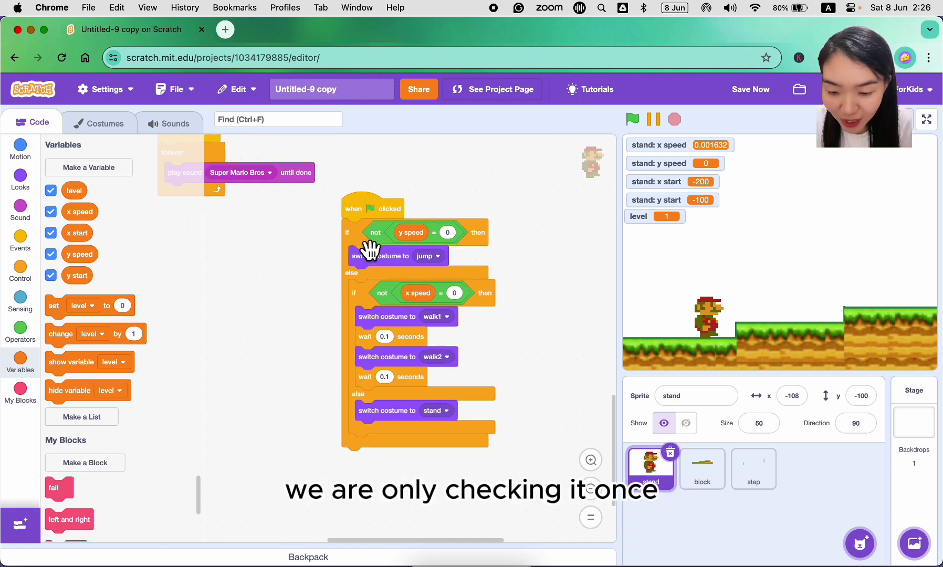
Step: Wrap the costume if-else checks in a forever loop
click(20, 272)
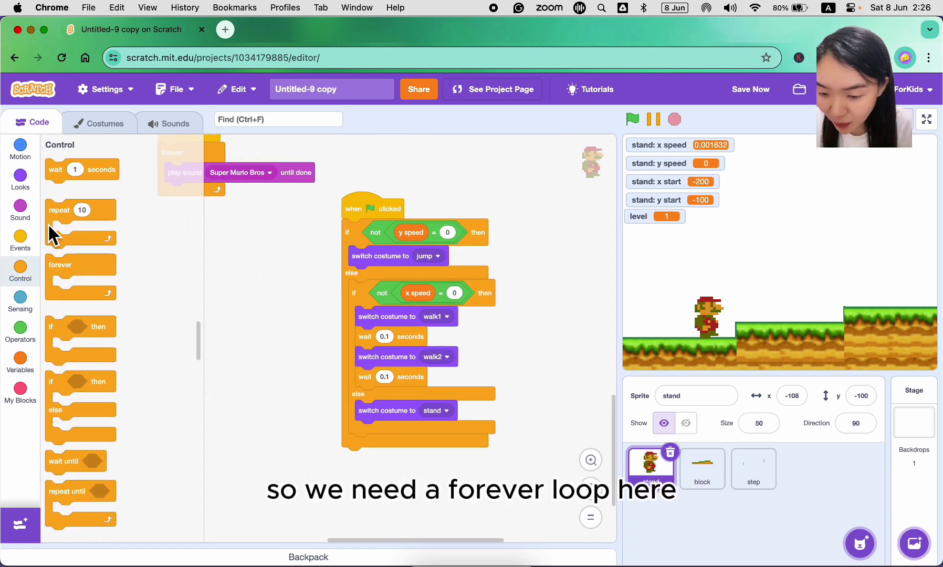
drag(59, 269, 236, 270)
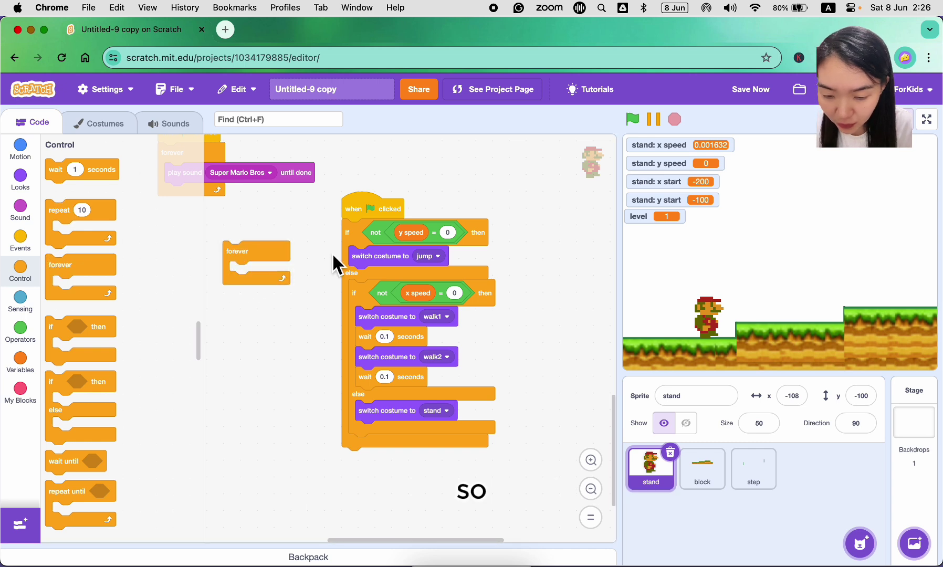
mouse_move(346, 236)
mouse_down()
mouse_move(243, 280)
mouse_move(366, 246)
mouse_move(357, 230)
mouse_up()
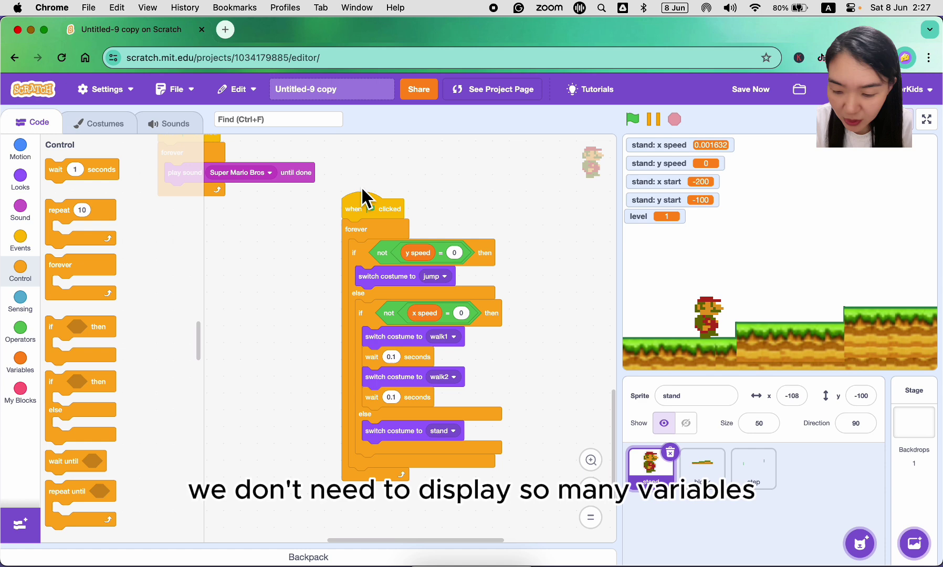
Step: Hide the y start, x start and x speed monitors and move the level monitor top-left
click(18, 390)
click(20, 361)
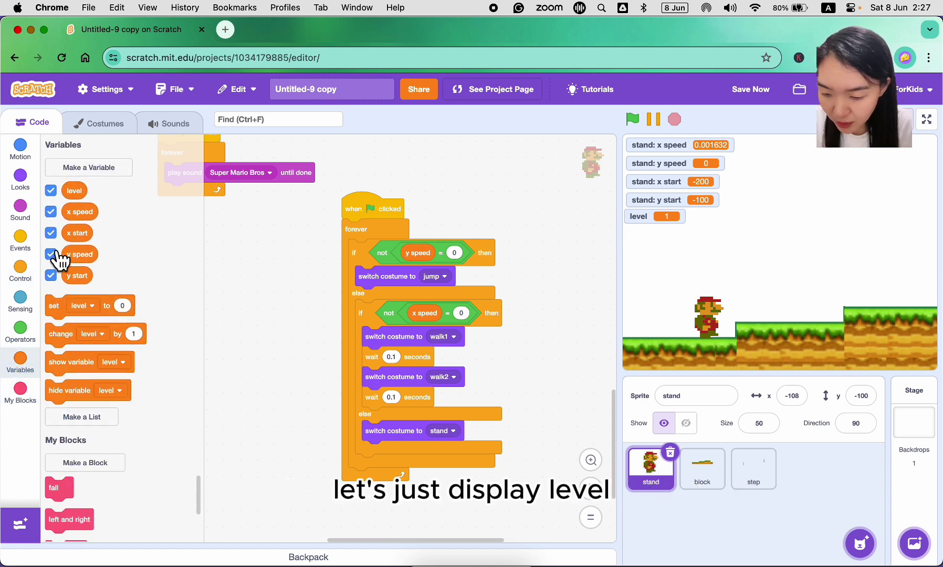
click(50, 276)
click(51, 233)
click(51, 211)
drag(643, 216, 641, 141)
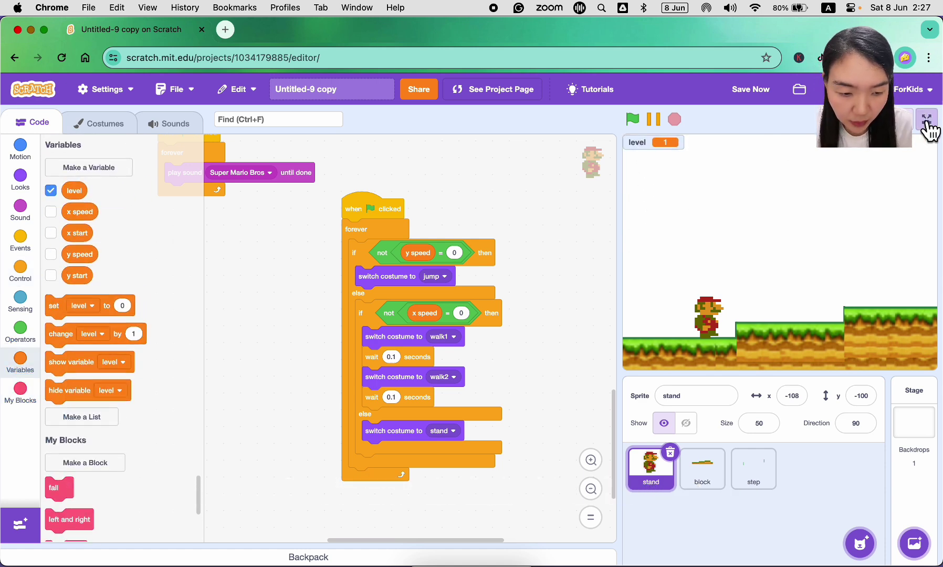